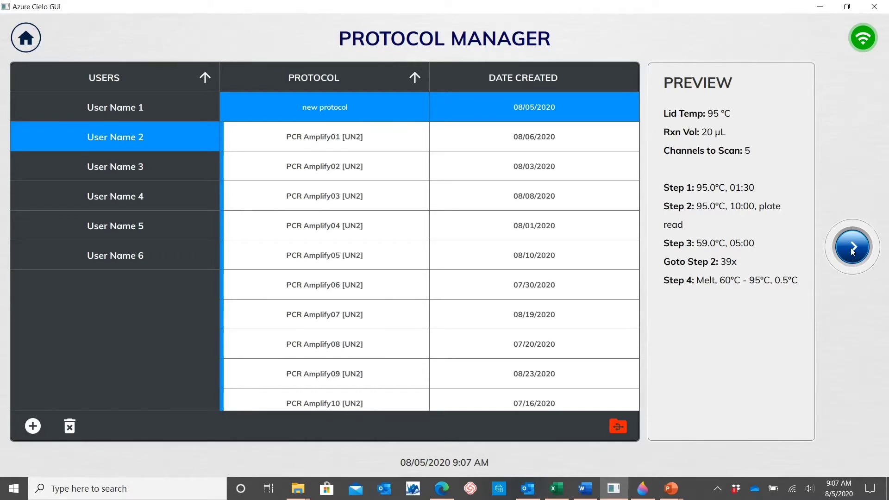
Open the properties of "new protocol", set a custom reaction volume of 100 µL and the lid temperature to 95 °C.
{"action": "left_click", "coordinate": [852, 248]}
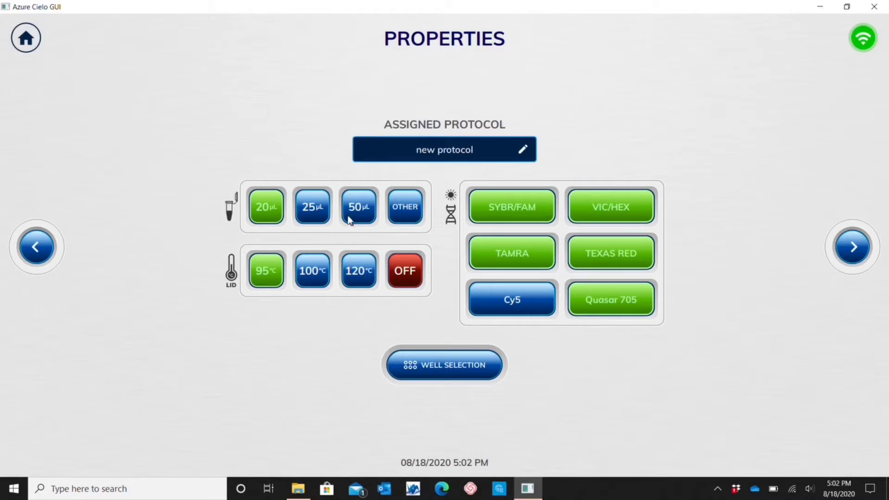
{"action": "left_click", "coordinate": [410, 217]}
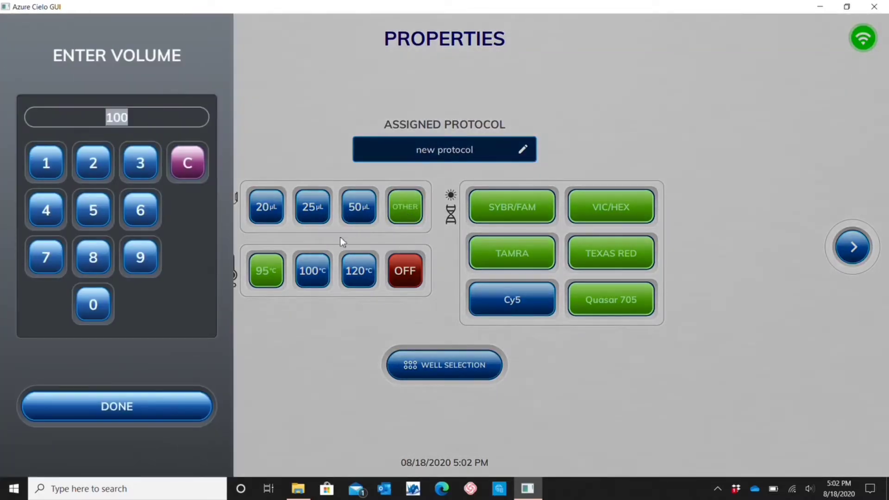
{"action": "left_click", "coordinate": [193, 412]}
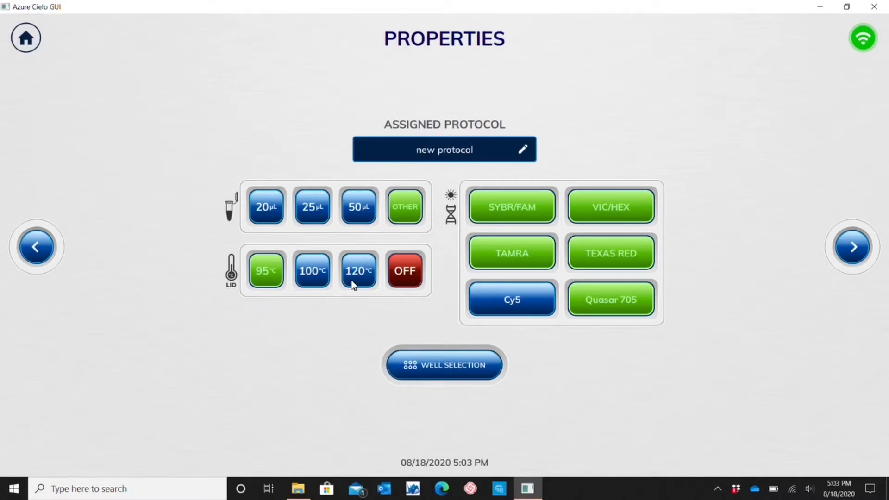
{"action": "left_click", "coordinate": [418, 283]}
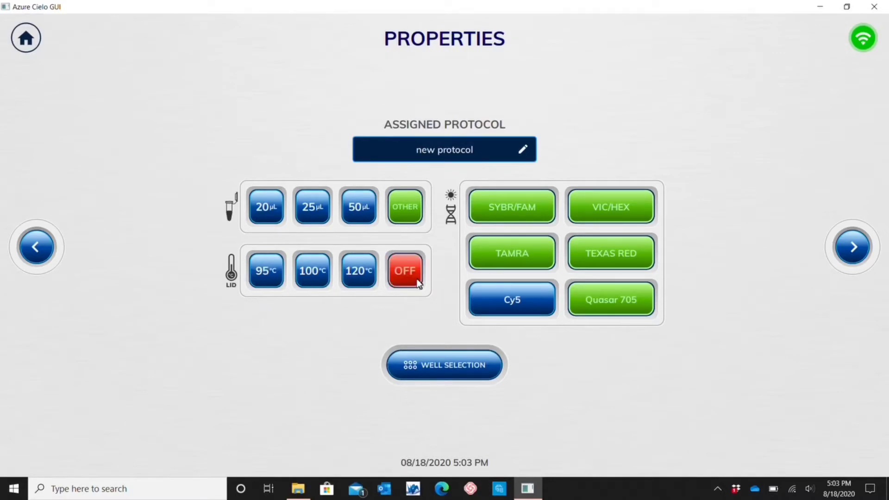
{"action": "left_click", "coordinate": [264, 283]}
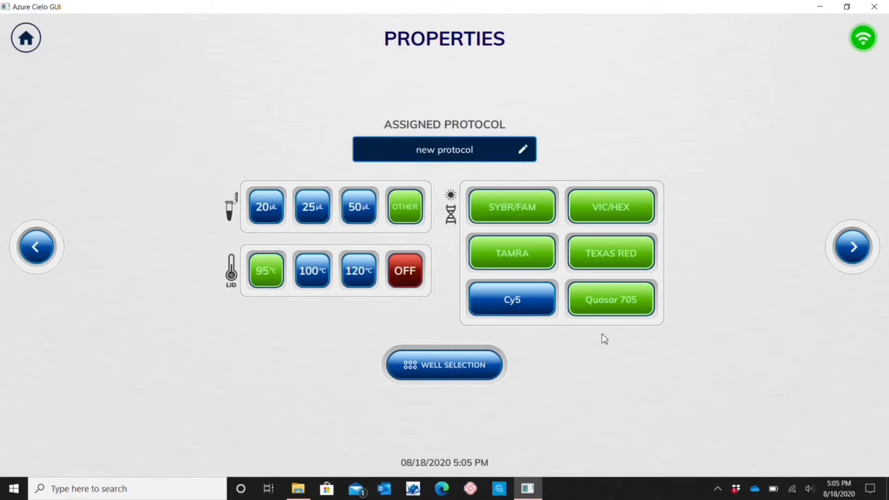
Deselect the Quasar 705, Texas Red and TAMRA channels, leaving only SYBR/FAM and VIC/HEX for scanning.
{"action": "left_click", "coordinate": [607, 303]}
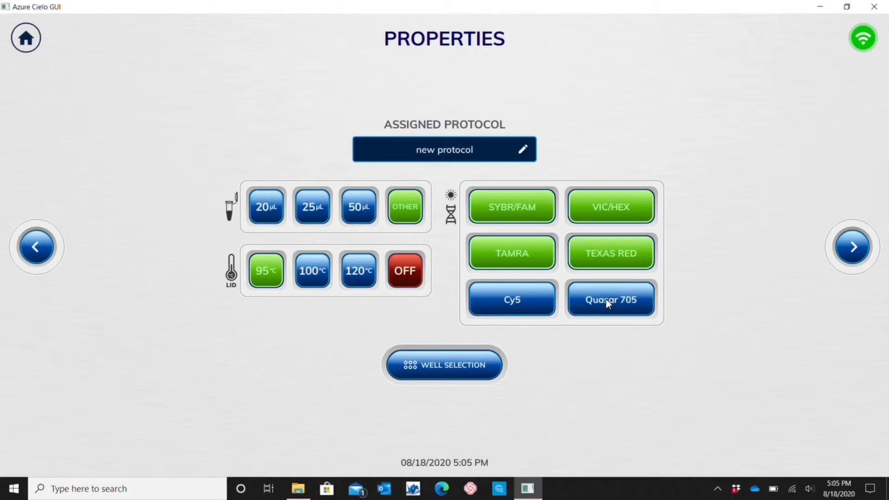
{"action": "left_click", "coordinate": [612, 250]}
{"action": "left_click", "coordinate": [523, 252]}
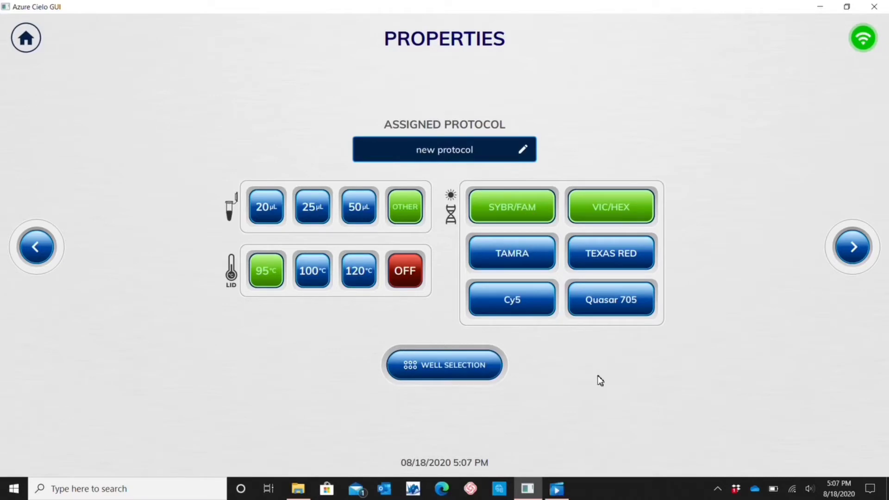
Select all 96 wells of the plate for the protocol and continue to the run setup.
{"action": "left_click", "coordinate": [492, 371]}
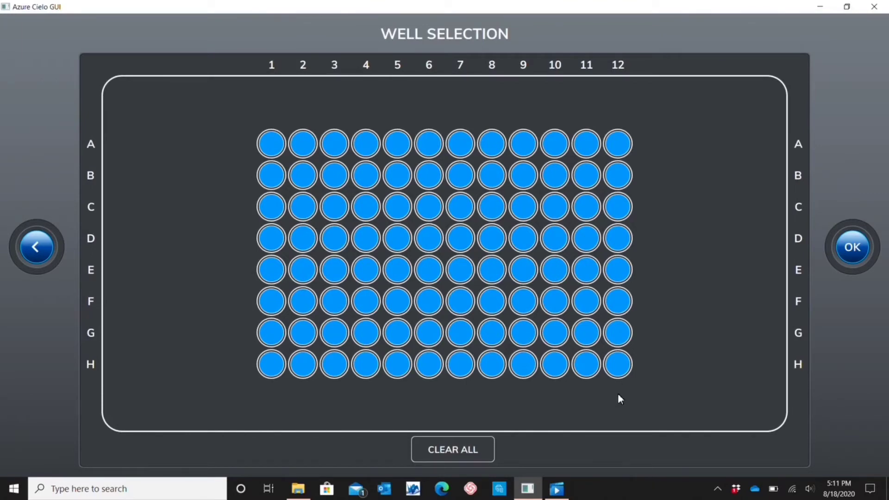
{"action": "left_click", "coordinate": [851, 250]}
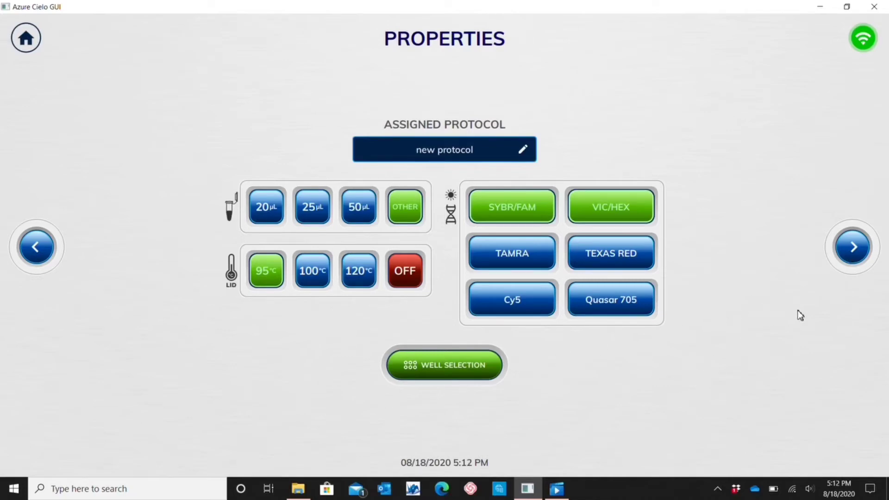
{"action": "left_click", "coordinate": [851, 246]}
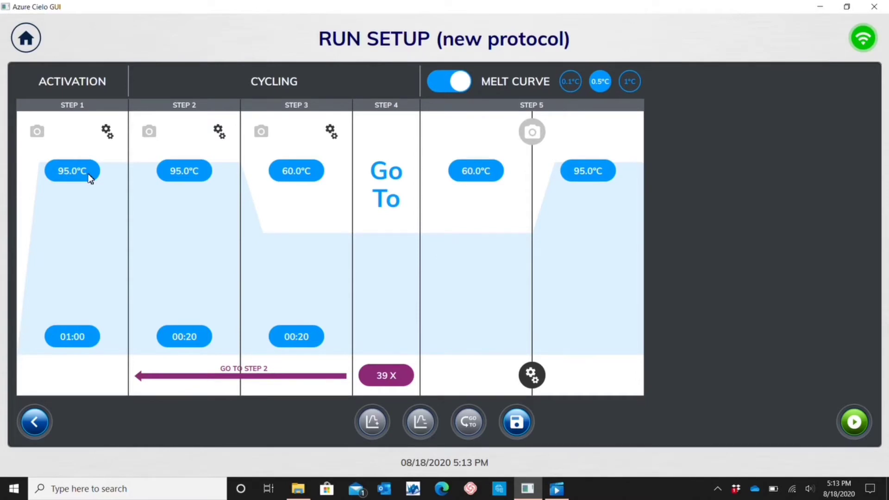
Confirm 95.0 °C as the activation temperature and set the Go To step's repeats to 40 cycles.
{"action": "left_click", "coordinate": [73, 170]}
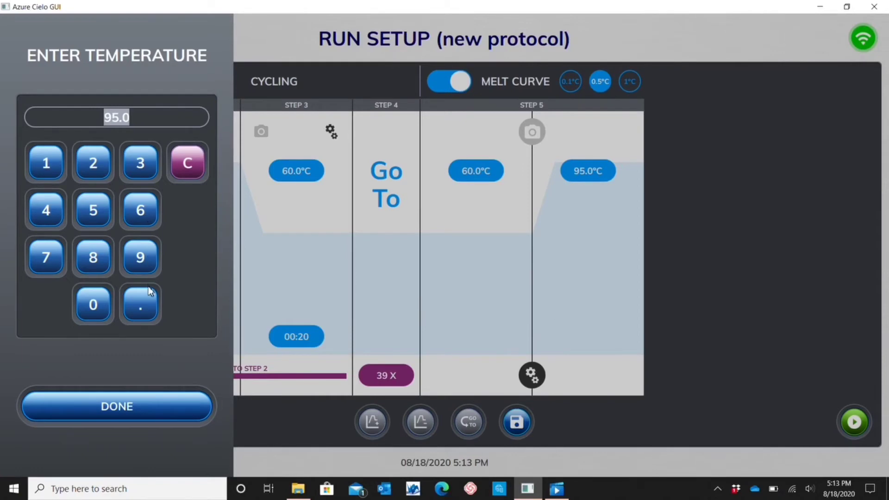
{"action": "left_click", "coordinate": [134, 414]}
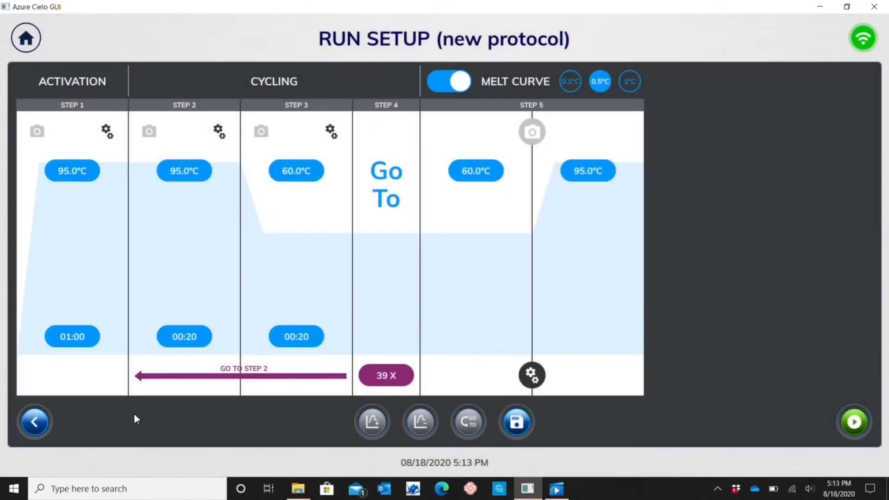
{"action": "left_click", "coordinate": [384, 379]}
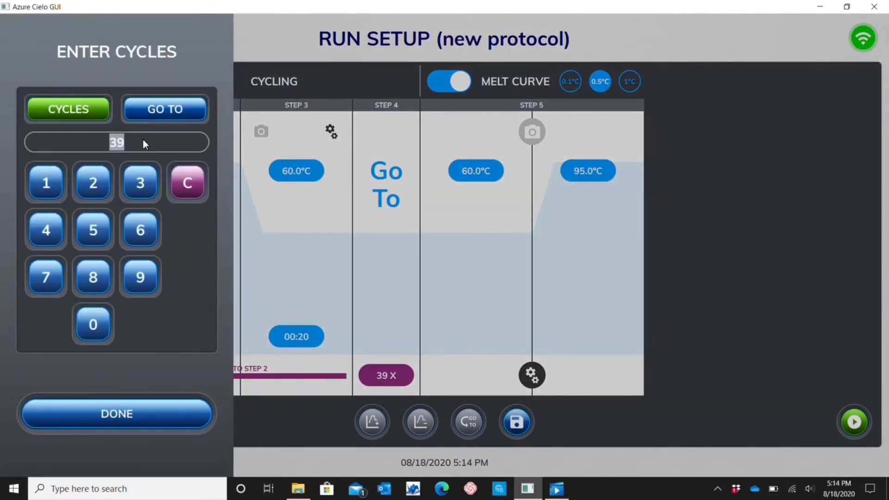
{"action": "left_click", "coordinate": [49, 230]}
{"action": "left_click", "coordinate": [89, 323]}
{"action": "left_click", "coordinate": [101, 417]}
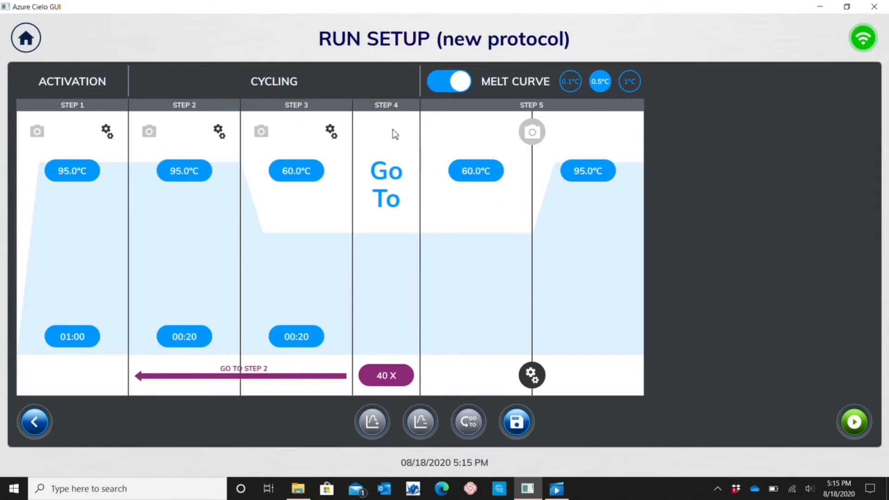
Insert a second Go To cycling block after step 4.
{"action": "left_click", "coordinate": [381, 107]}
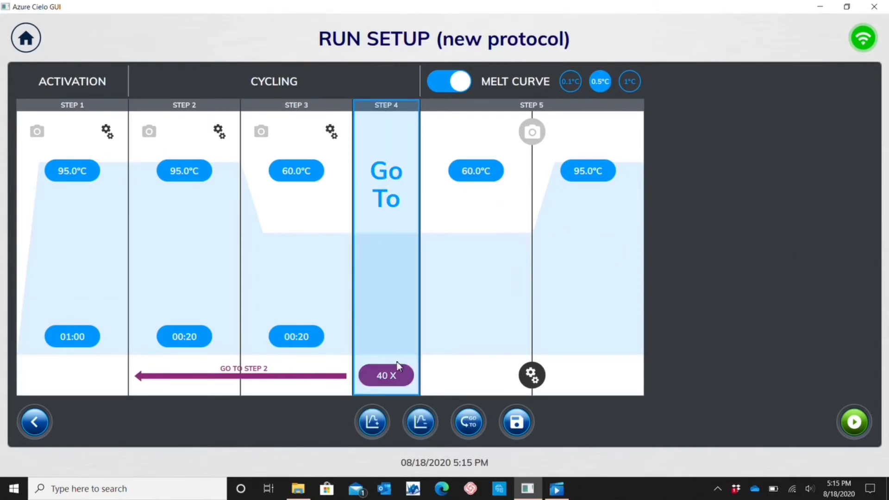
{"action": "left_click", "coordinate": [469, 432]}
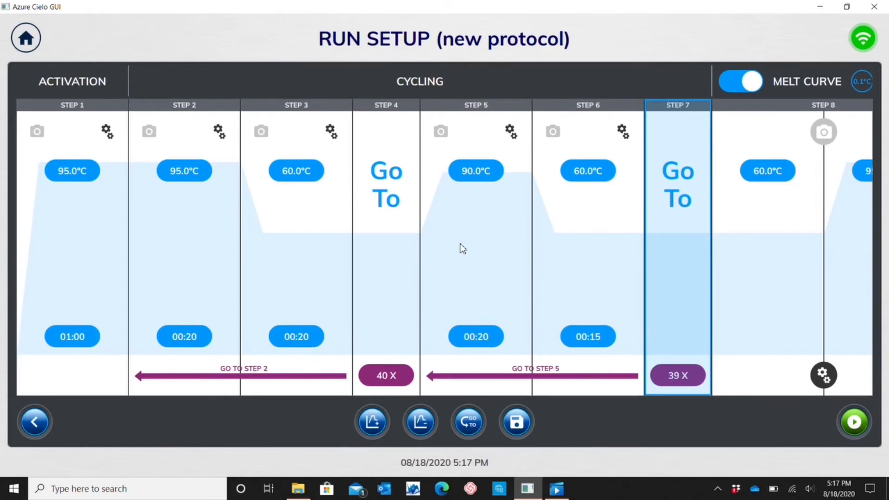
{"action": "left_click", "coordinate": [509, 134]}
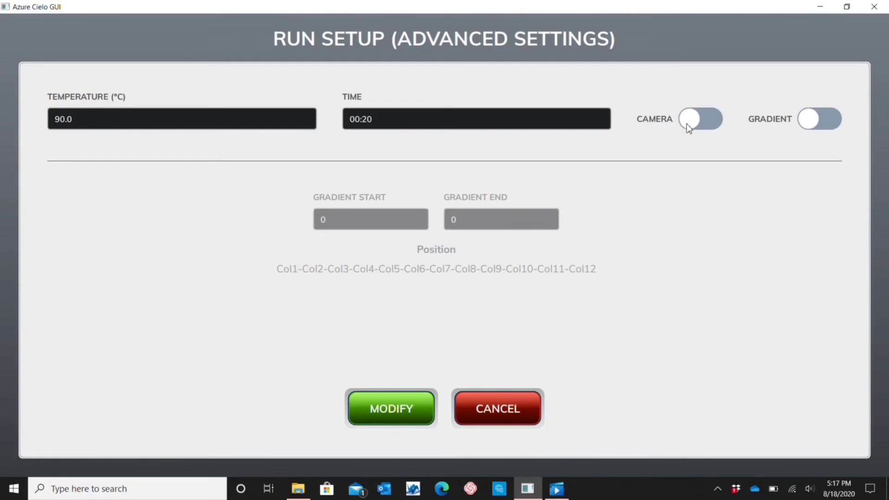
{"action": "left_click", "coordinate": [710, 123]}
{"action": "left_click", "coordinate": [693, 125]}
{"action": "left_click", "coordinate": [833, 119]}
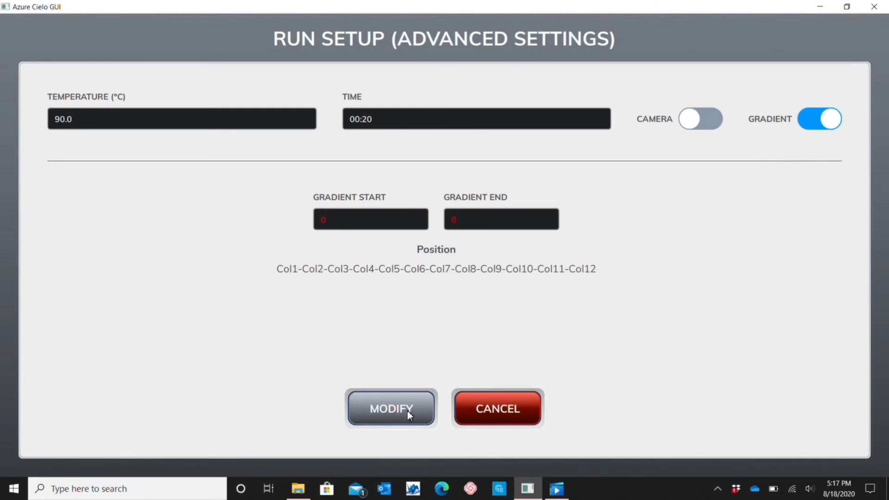
{"action": "left_click", "coordinate": [489, 411]}
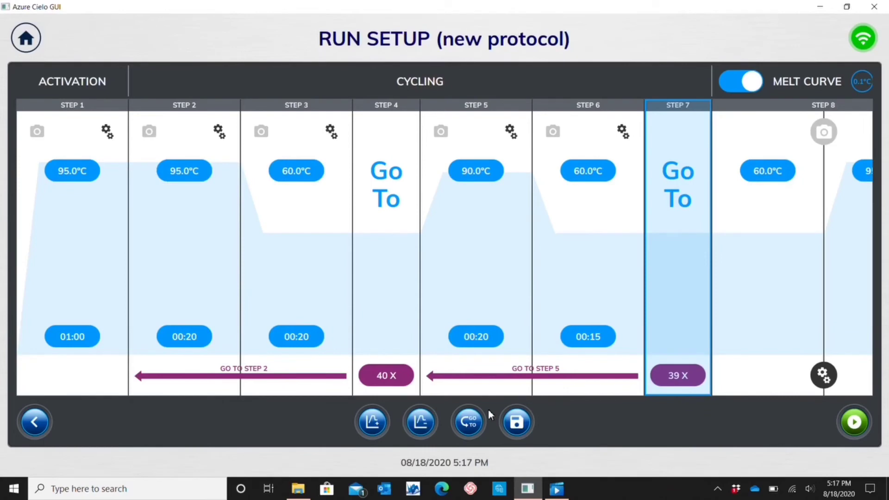
{"action": "left_click_drag", "start_coordinate": [826, 311], "coordinate": [725, 311]}
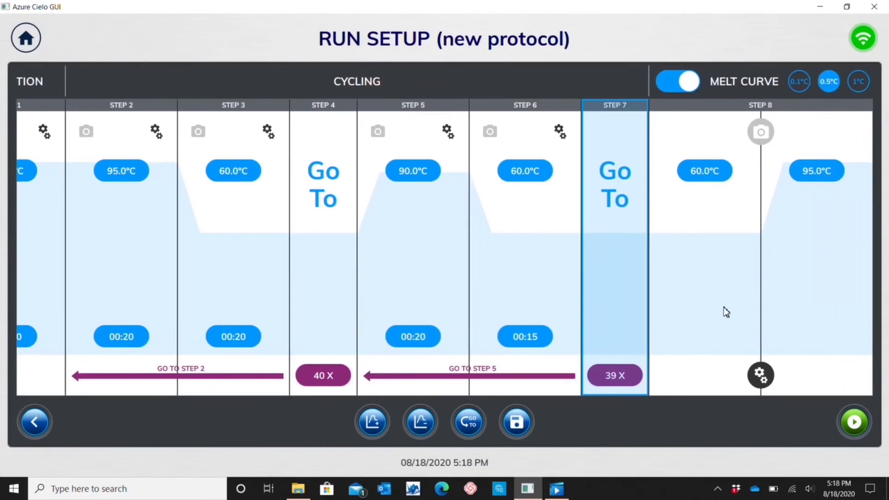
{"action": "left_click", "coordinate": [671, 87]}
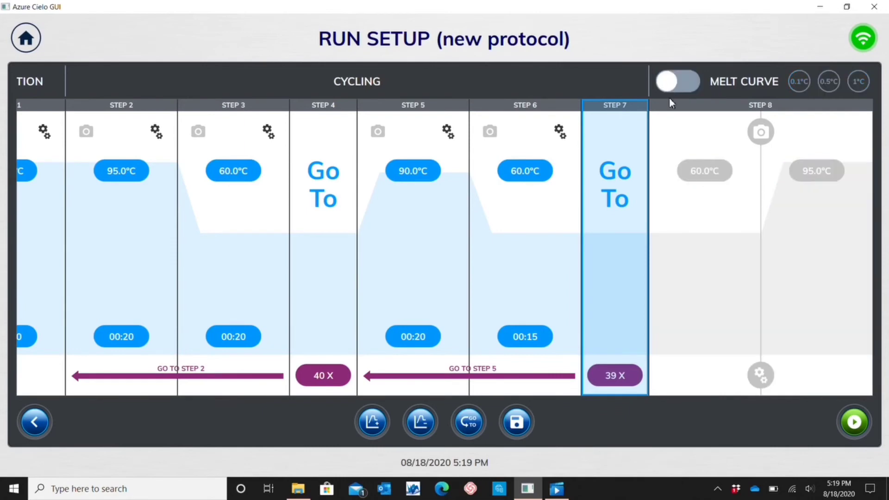
{"action": "left_click", "coordinate": [688, 80]}
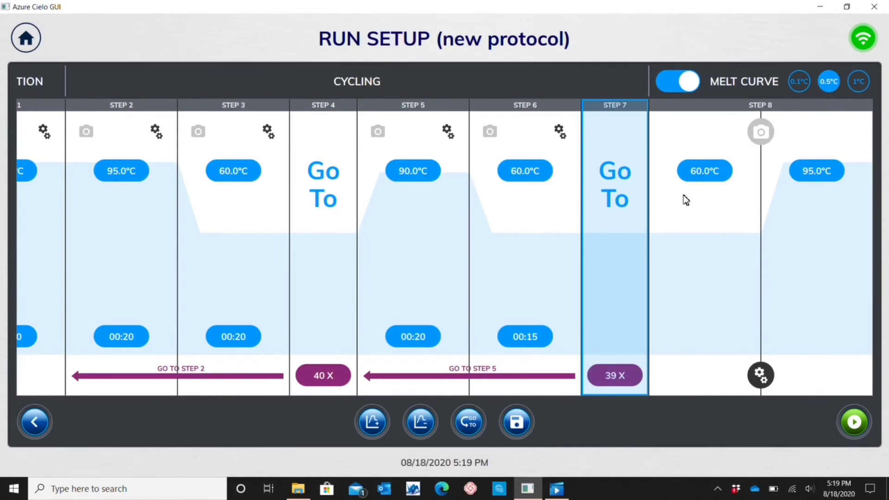
{"action": "left_click", "coordinate": [759, 376]}
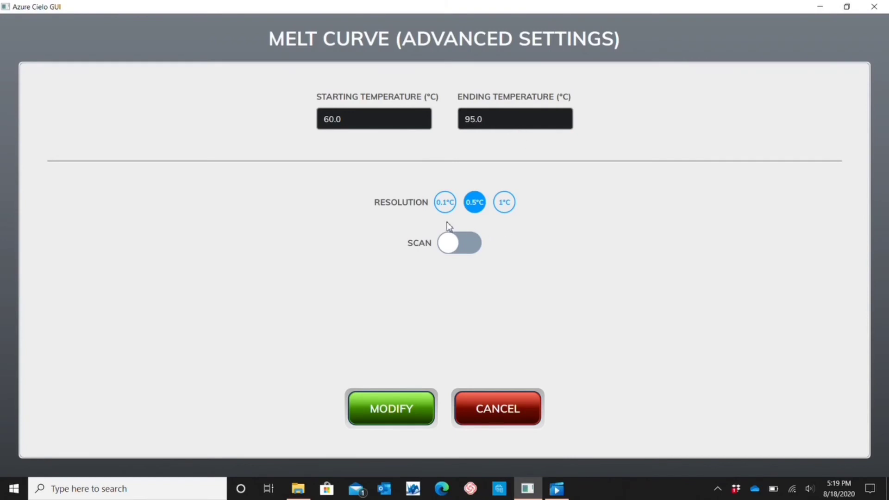
{"action": "left_click", "coordinate": [466, 244]}
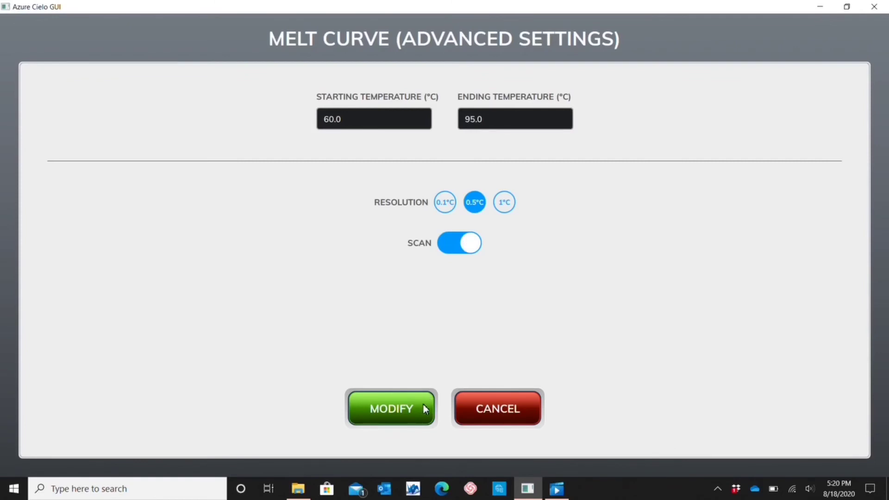
{"action": "left_click", "coordinate": [502, 409]}
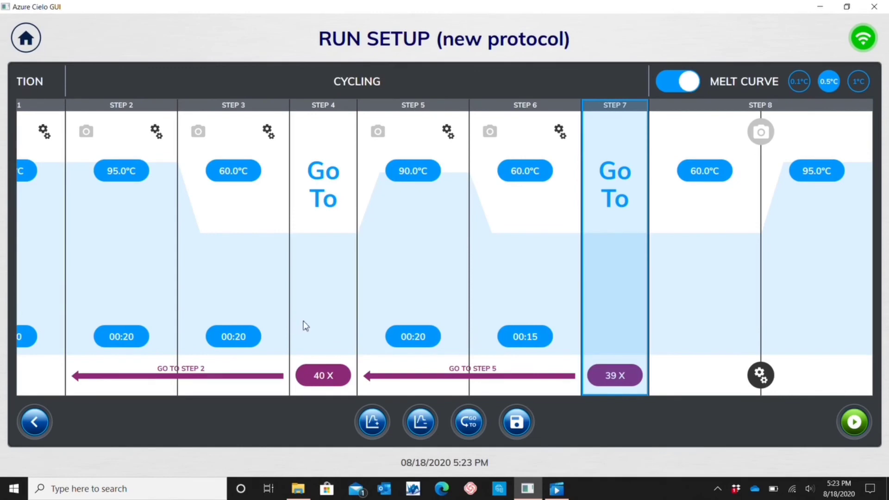
Enable camera reads at step 2 and in the step 8 melt curve, and start the run.
{"action": "left_click_drag", "start_coordinate": [304, 323], "coordinate": [397, 318]}
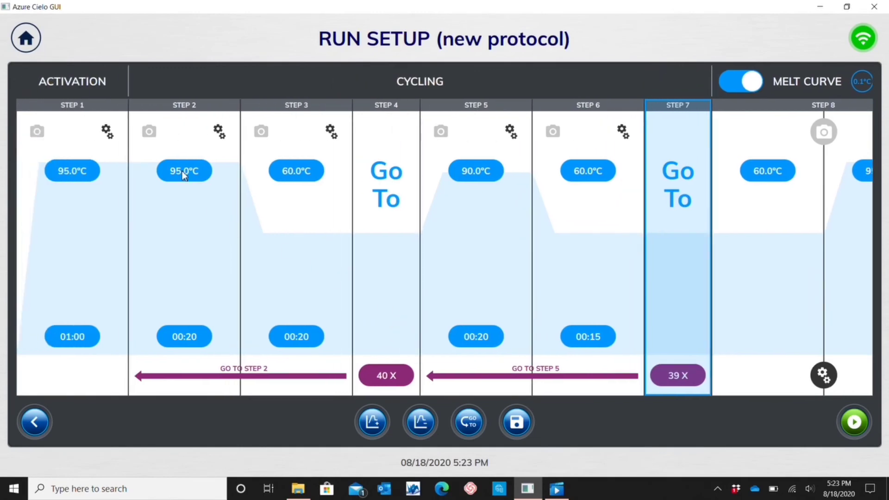
{"action": "left_click", "coordinate": [151, 135]}
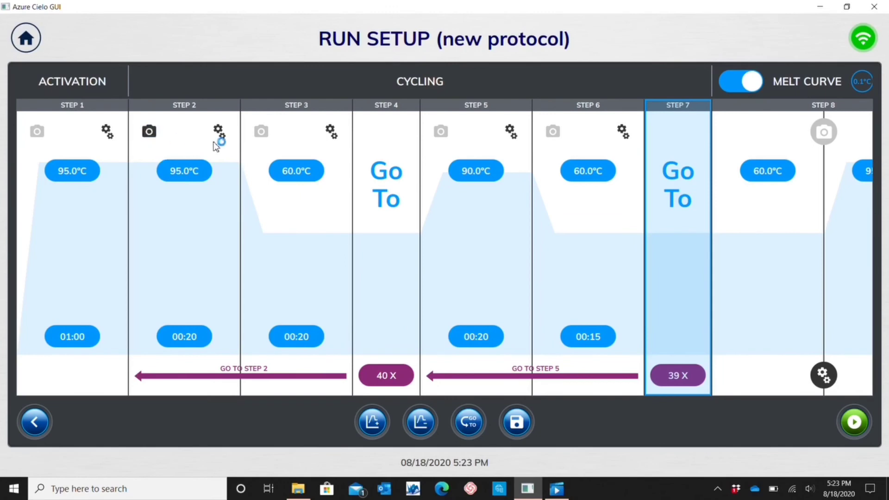
{"action": "left_click", "coordinate": [261, 131]}
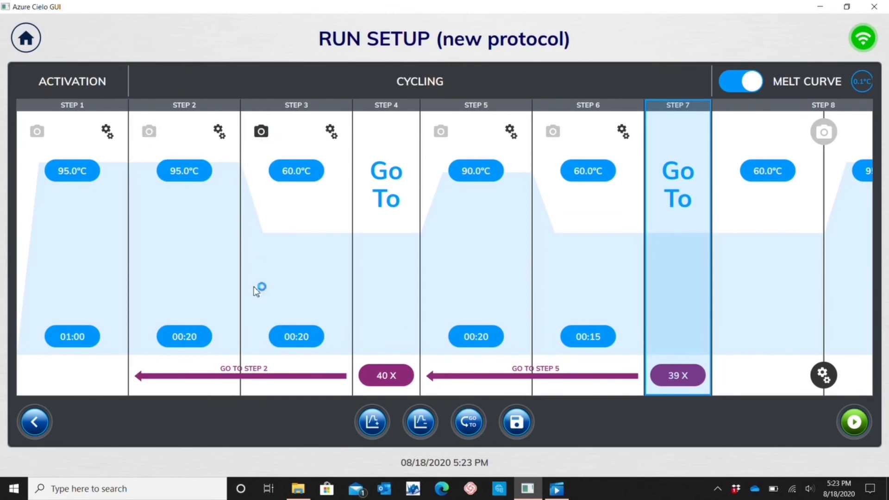
{"action": "left_click", "coordinate": [149, 132]}
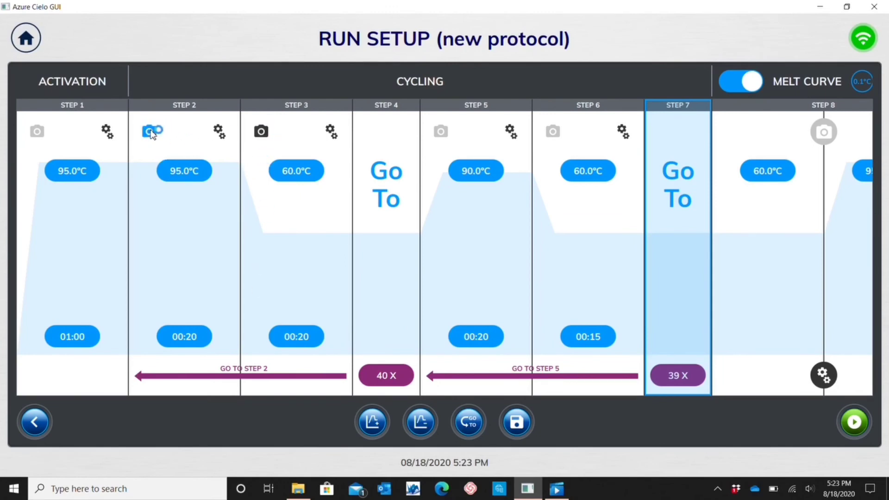
{"action": "left_click", "coordinate": [823, 132]}
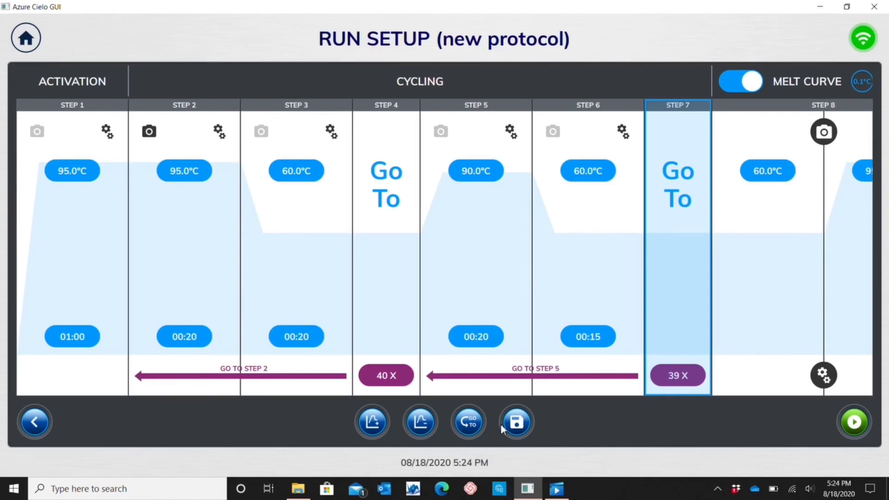
{"action": "left_click", "coordinate": [849, 422]}
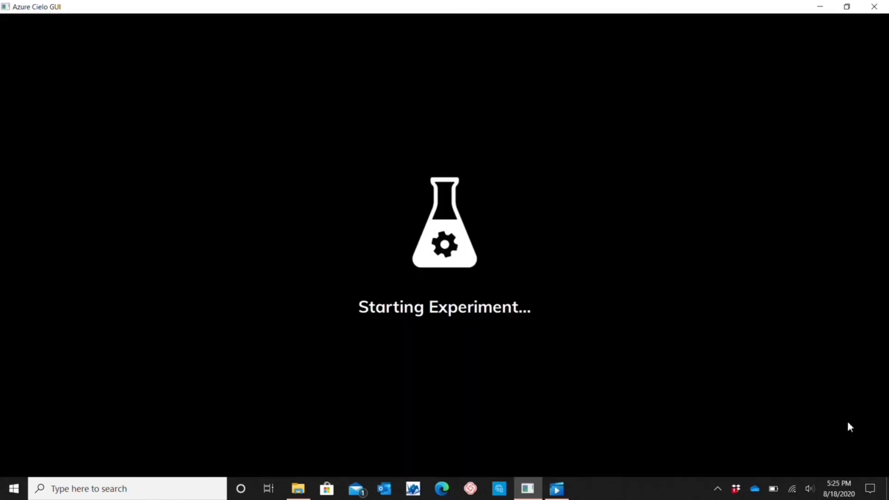